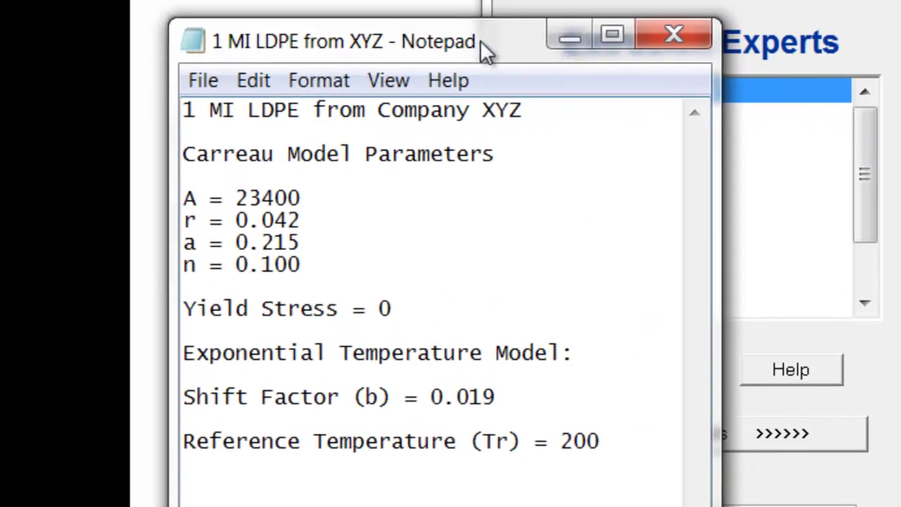
# Step: Move the Notepad window of 1 MI LDPE parameter notes next to the Virtual Extrusion Laboratory window
pyautogui.moveTo(483, 39); pyautogui.dragTo(486, 43)
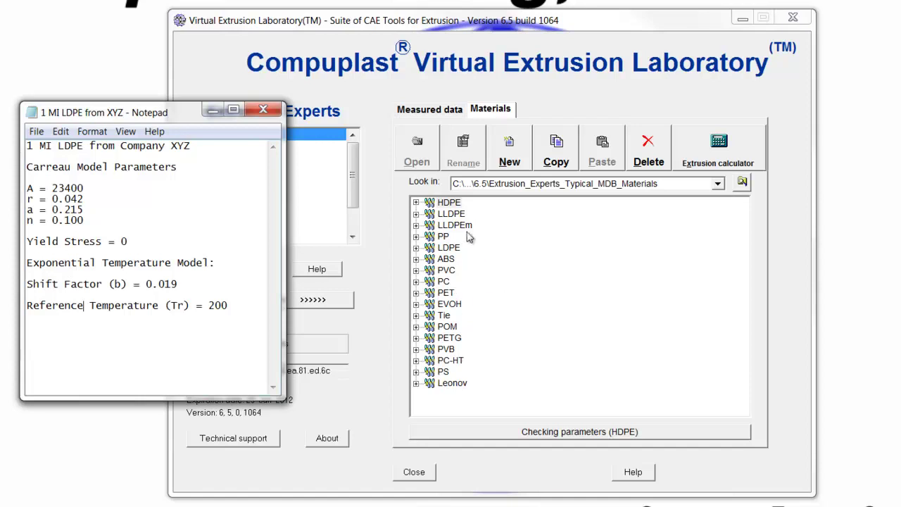
# Step: Start a new material with the Carreau model, exponential temperature dependence and elongational model None
pyautogui.click(508, 152)
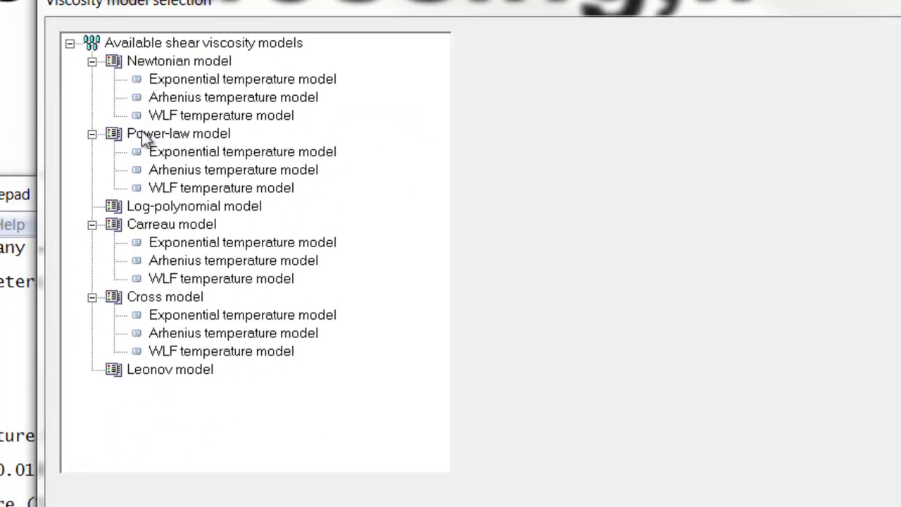
pyautogui.click(132, 228)
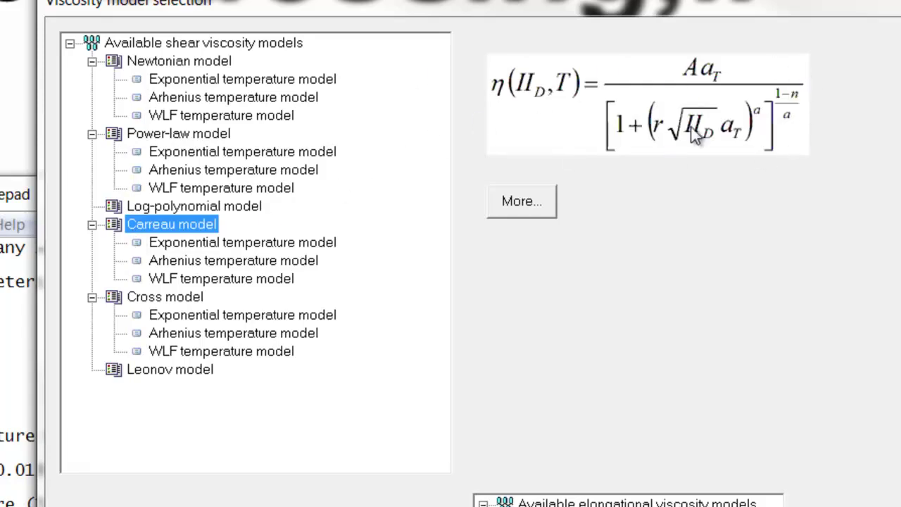
pyautogui.click(169, 245)
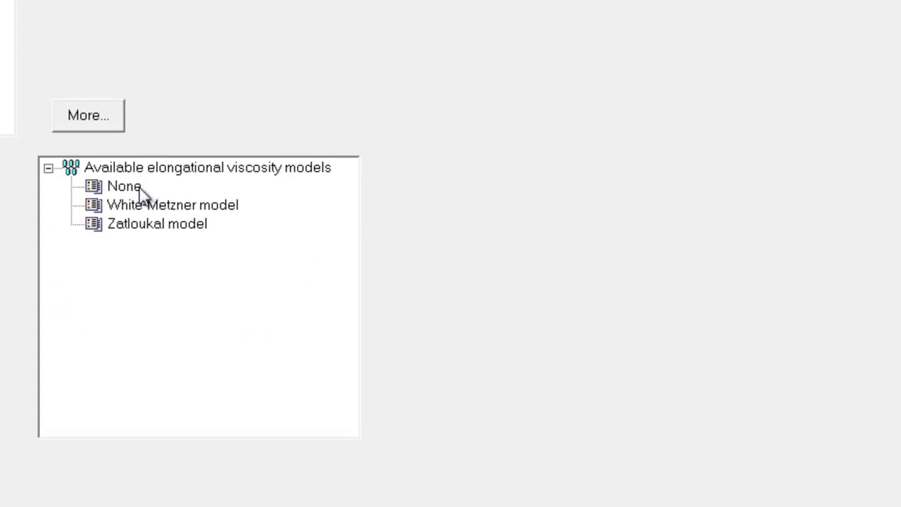
pyautogui.click(141, 205)
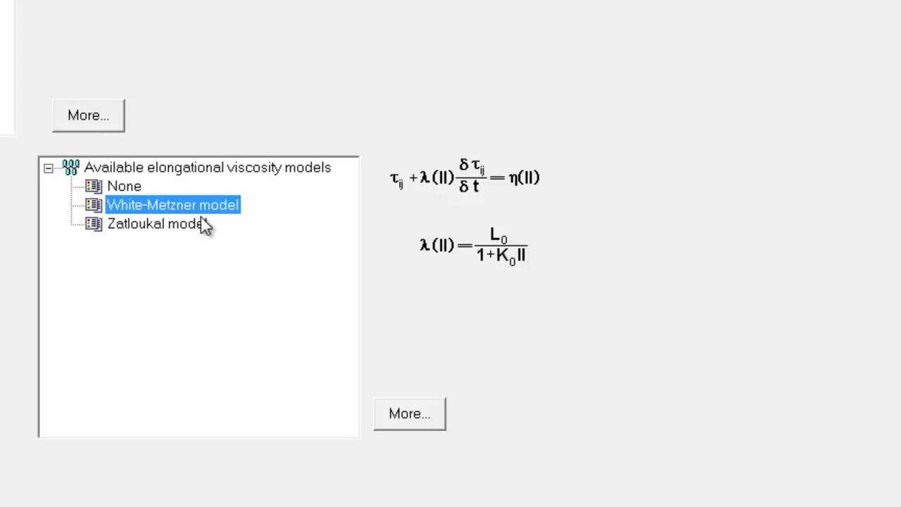
pyautogui.click(140, 230)
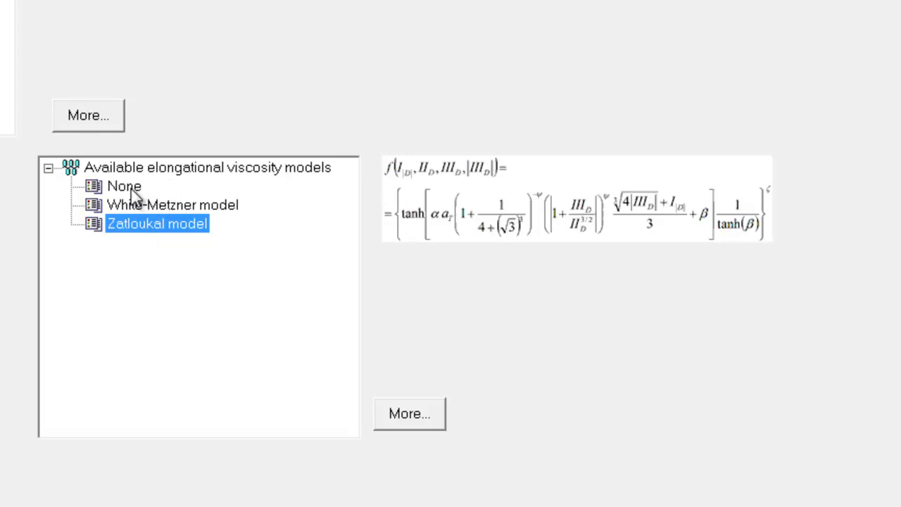
pyautogui.click(131, 190)
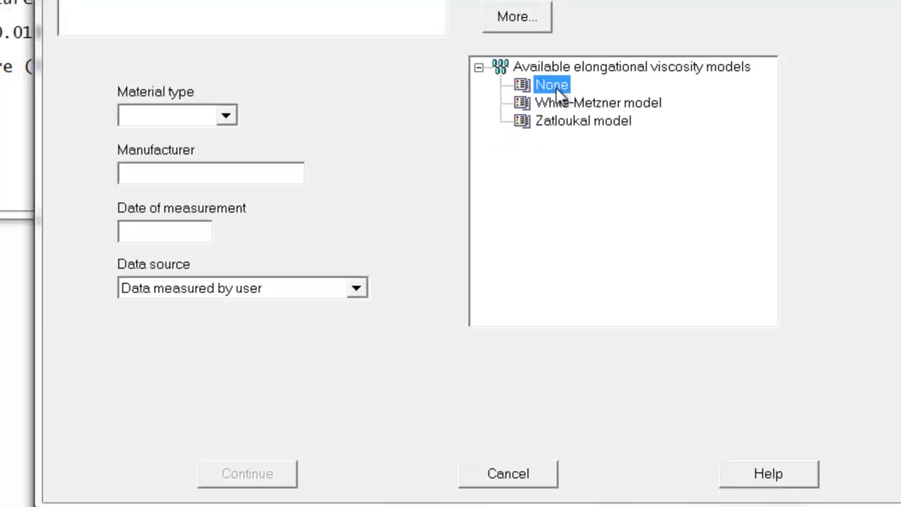
# Step: Set the material type to LDPE and the manufacturer to XYZ
pyautogui.click(241, 117)
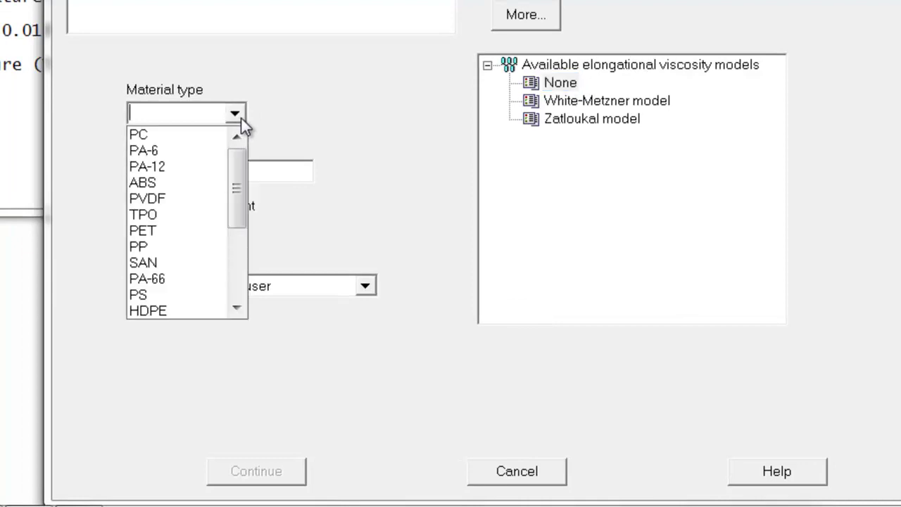
pyautogui.moveTo(230, 161); pyautogui.dragTo(242, 230)
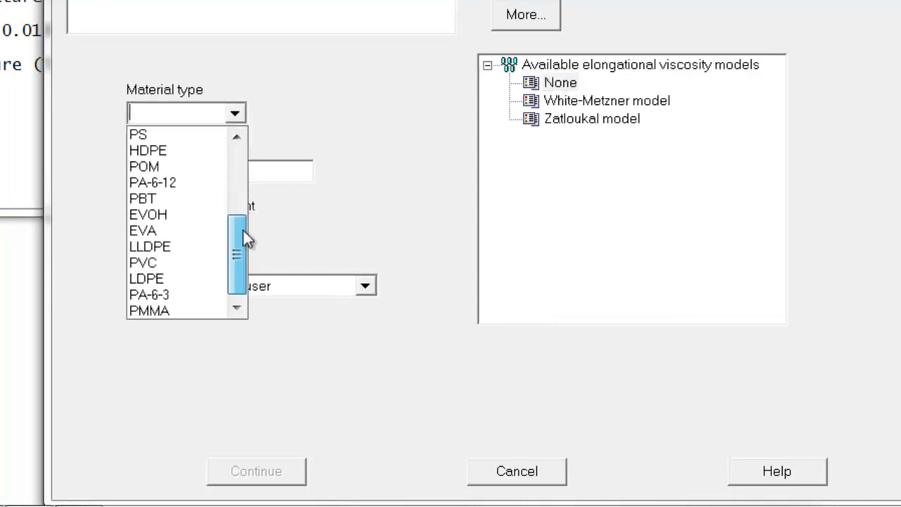
pyautogui.click(174, 277)
pyautogui.click(209, 175)
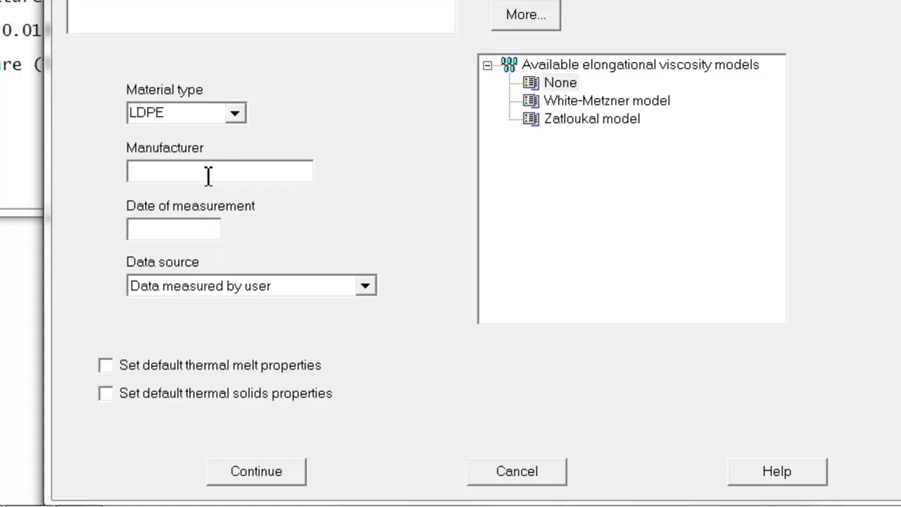
pyautogui.write('XYZ')
# Step: Mark the data as obtained from literature, use default melt and solids thermal properties, and confirm
pyautogui.click(366, 286)
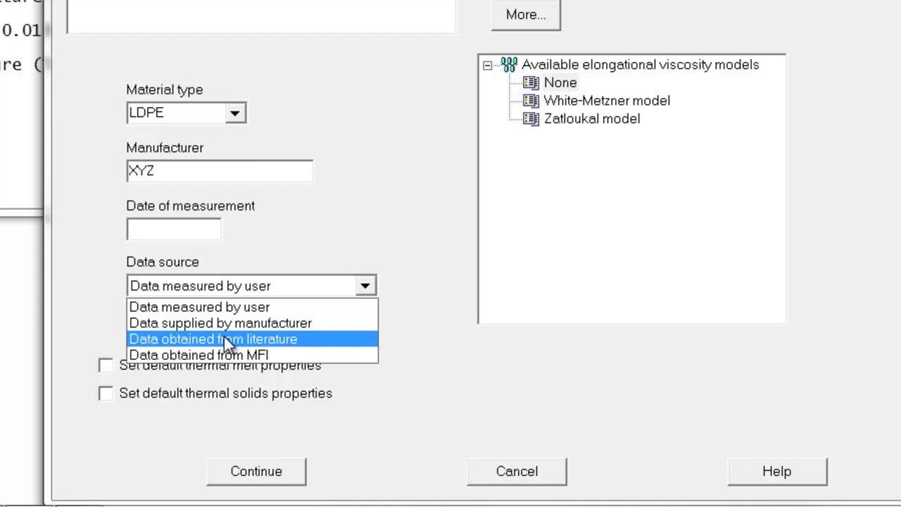
pyautogui.click(268, 339)
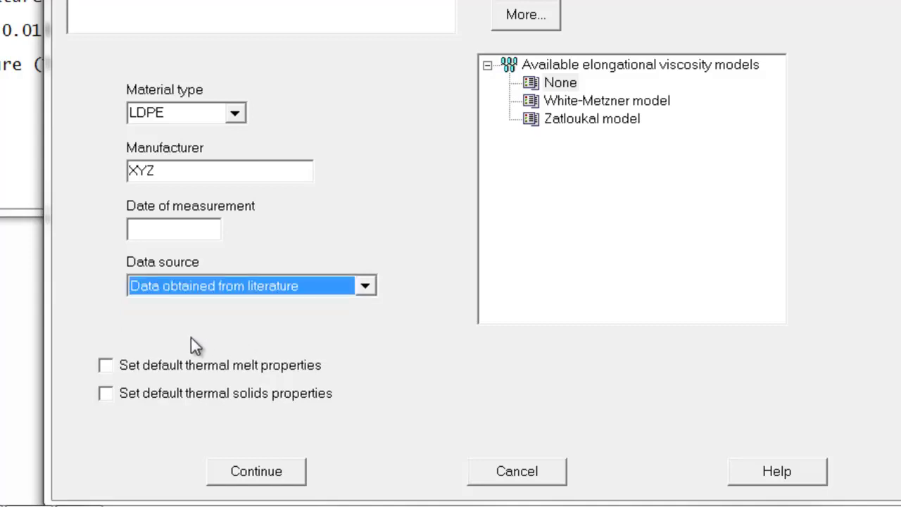
pyautogui.click(110, 365)
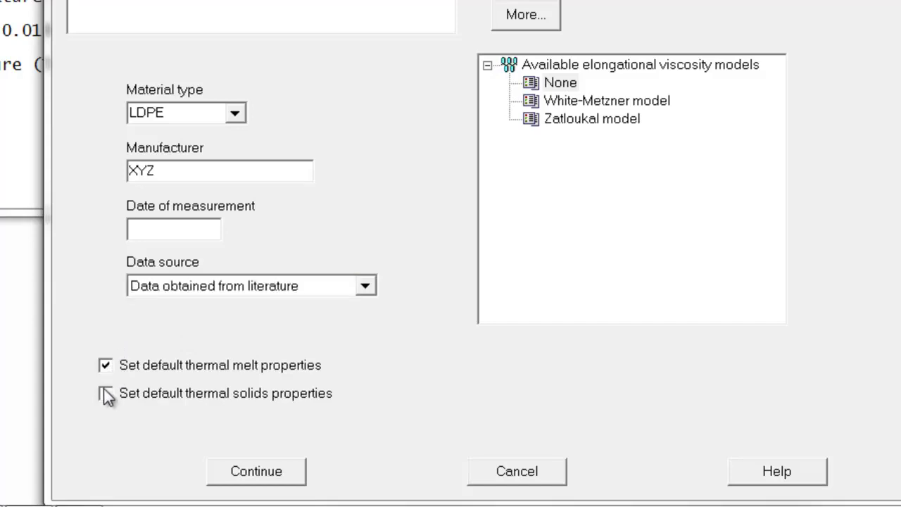
pyautogui.click(104, 392)
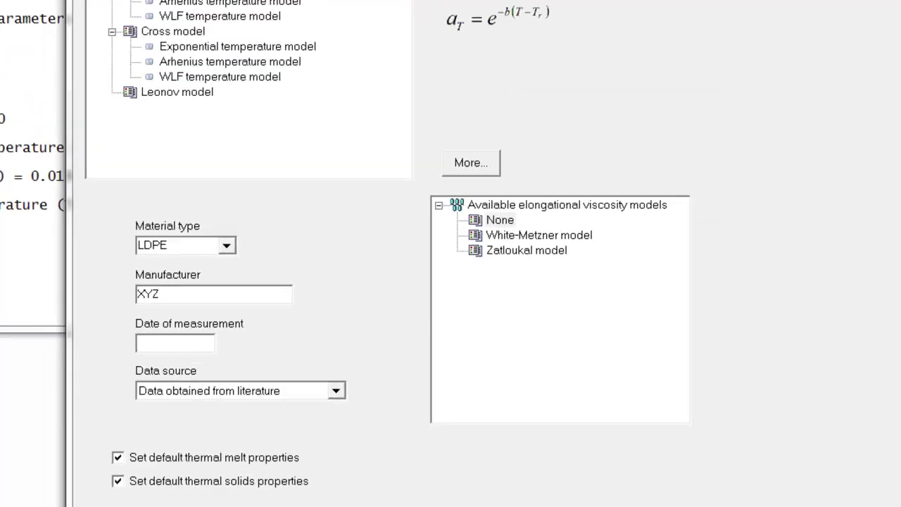
pyautogui.press('Return')
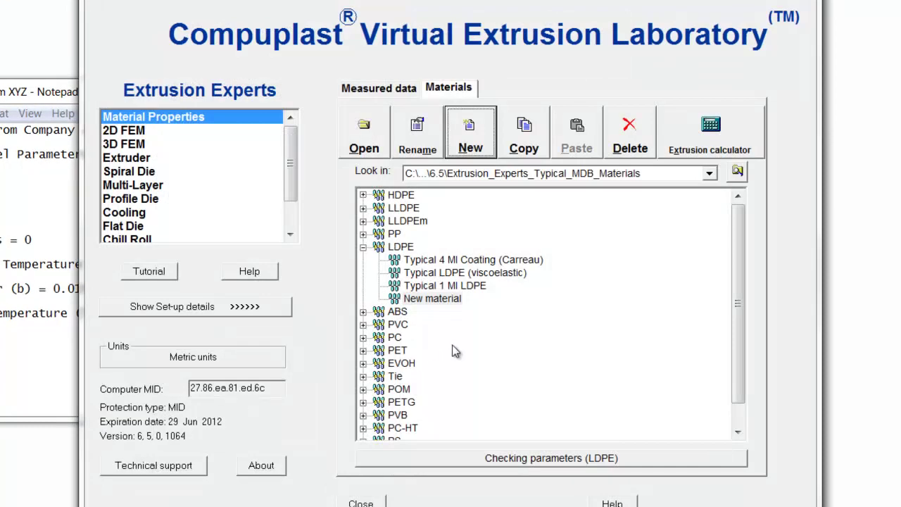
# Step: Rename the LDPE 'New material' entry to '1MI LDPE from XYZ'
pyautogui.click(444, 299)
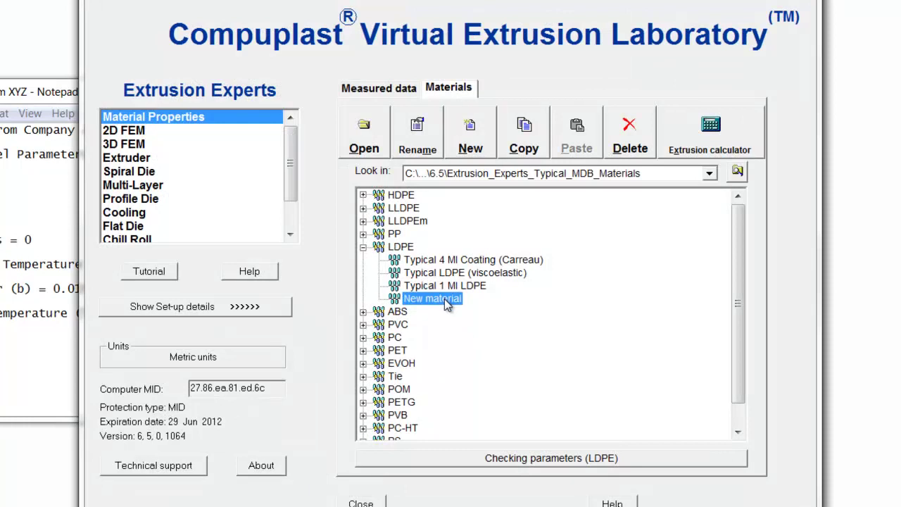
pyautogui.click(426, 147)
pyautogui.write('1MI LDPE')
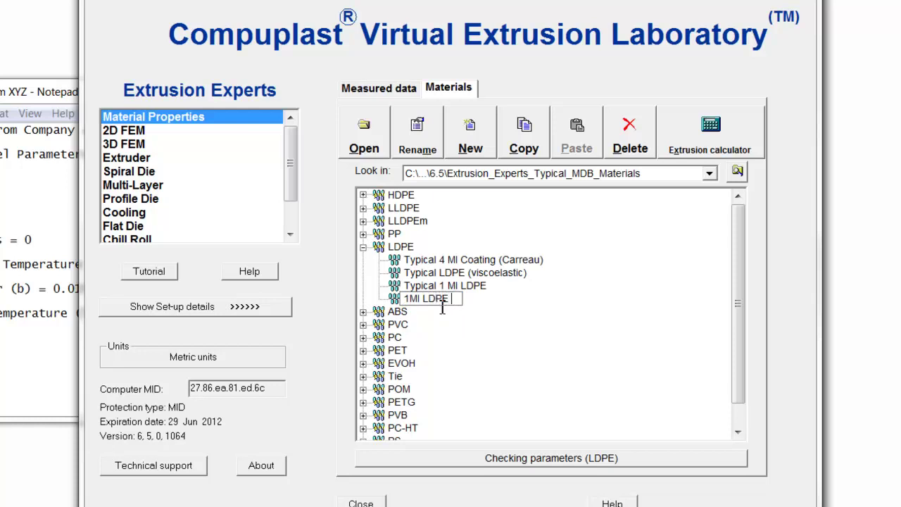
pyautogui.write(' from XYZ')
pyautogui.press('Return')
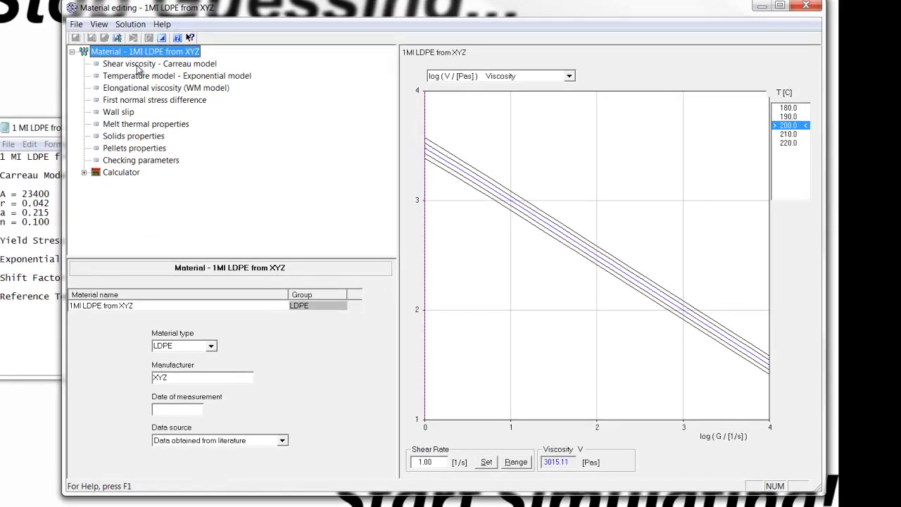
# Step: Show the Carreau shear viscosity parameters and paste 23400 as the zero viscosity A
pyautogui.click(103, 55)
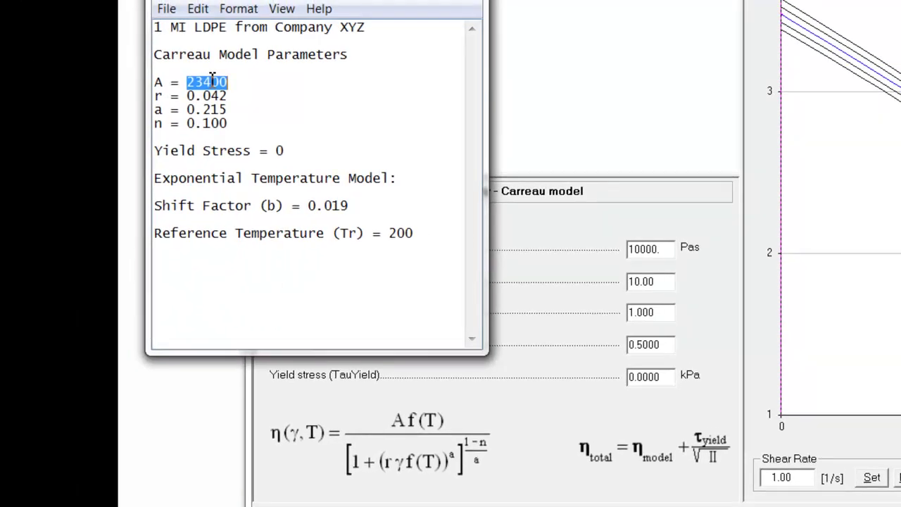
pyautogui.click(654, 254)
pyautogui.doubleClick(653, 254)
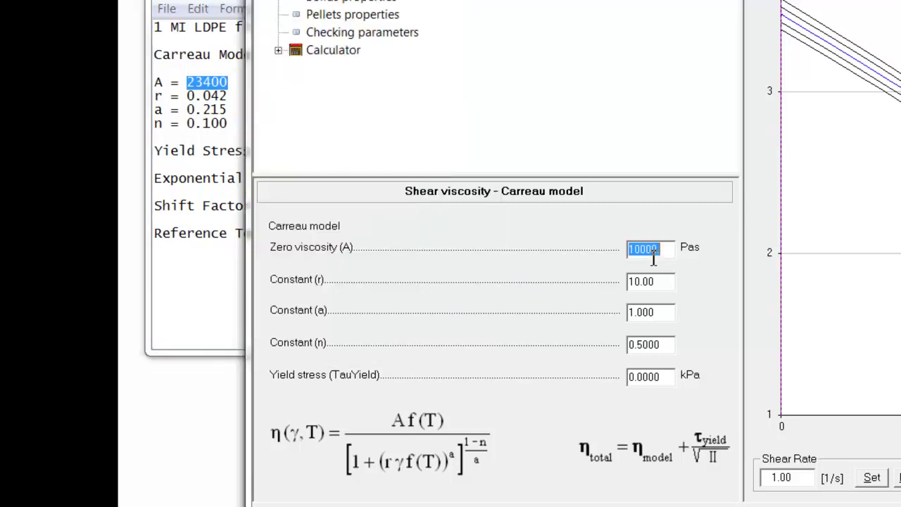
pyautogui.write('23400')
# Step: Copy r 0.042, a 0.215 and n 0.100 from the notes into the Carreau constants
pyautogui.hotkey('alt', 'Tab')
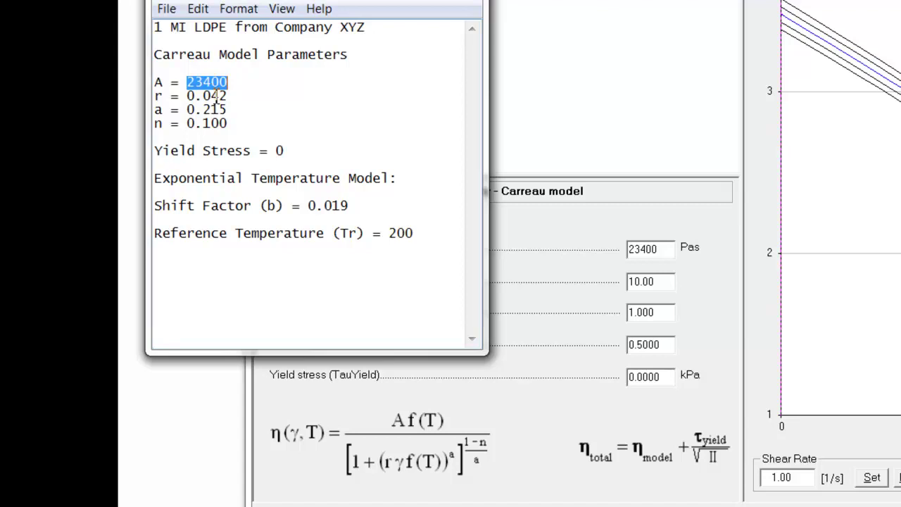
pyautogui.doubleClick(216, 99)
pyautogui.hotkey('ctrl', 'c')
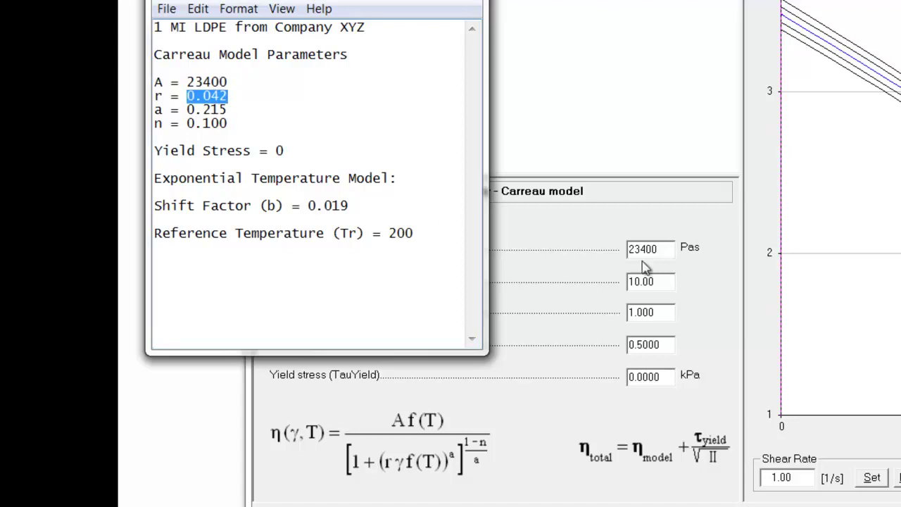
pyautogui.doubleClick(662, 281)
pyautogui.hotkey('ctrl', 'v')
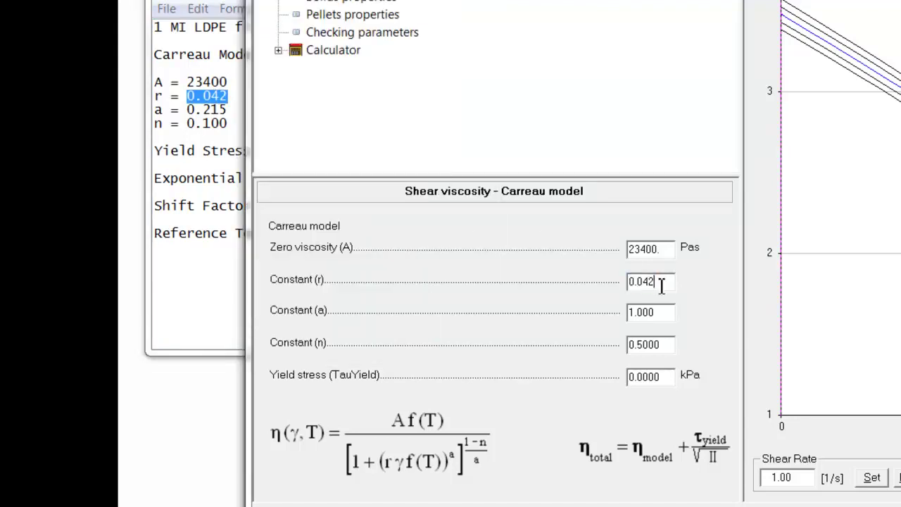
pyautogui.doubleClick(227, 110)
pyautogui.hotkey('ctrl', 'c')
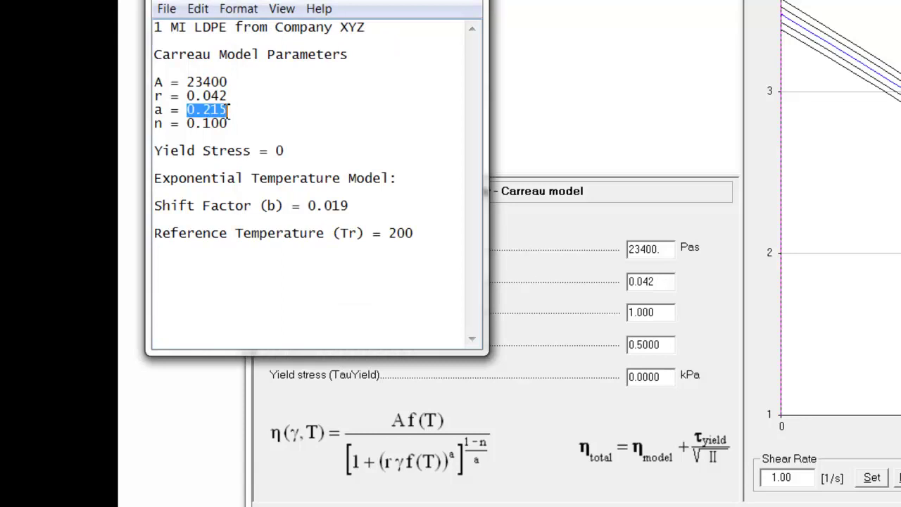
pyautogui.doubleClick(659, 314)
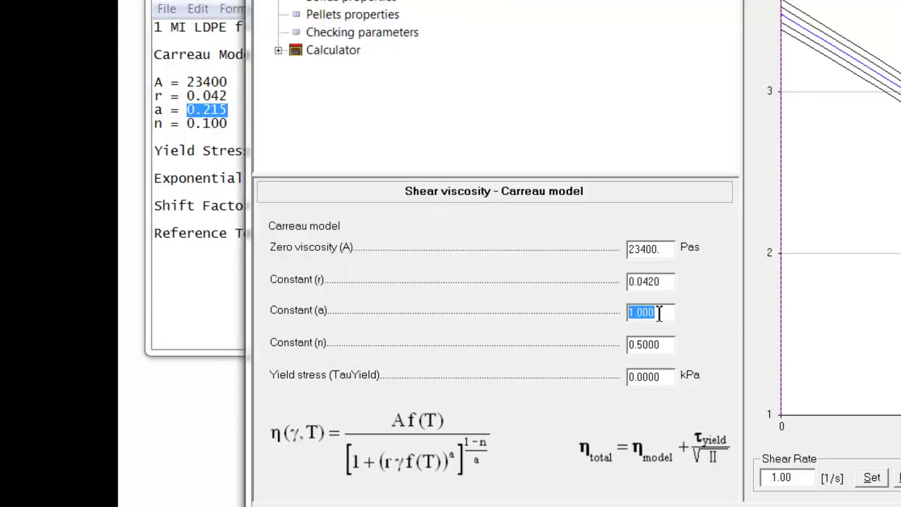
pyautogui.hotkey('ctrl', 'v')
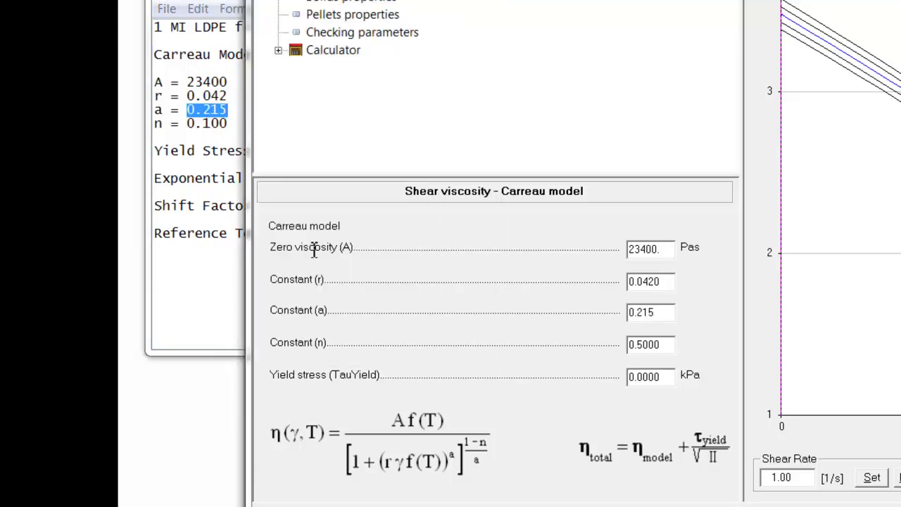
pyautogui.doubleClick(214, 123)
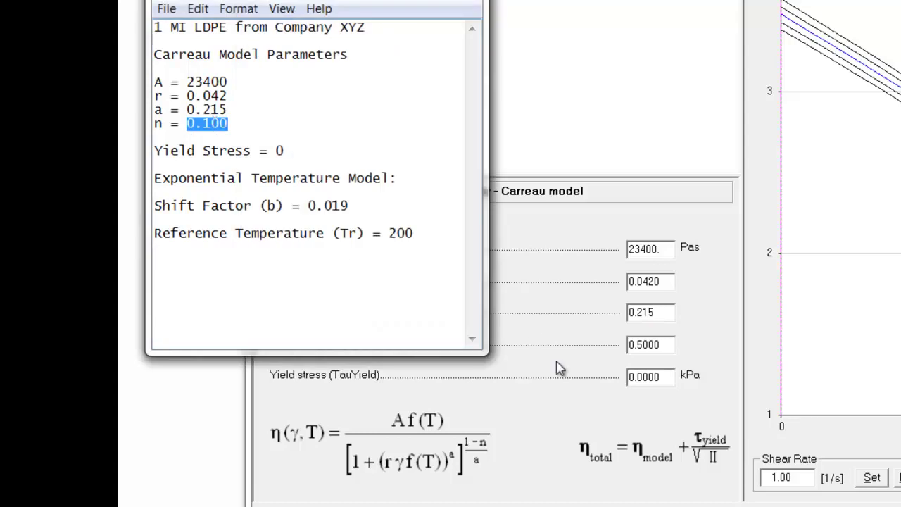
pyautogui.doubleClick(646, 344)
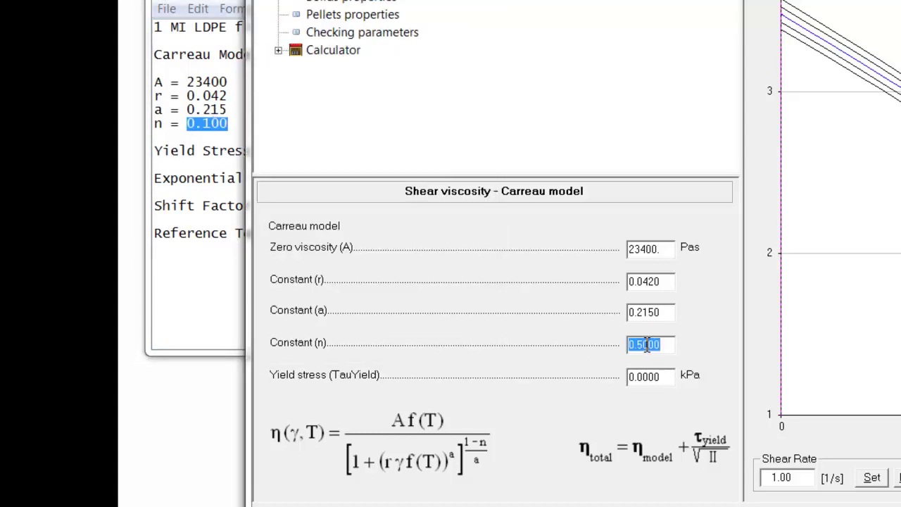
pyautogui.write('0.100')
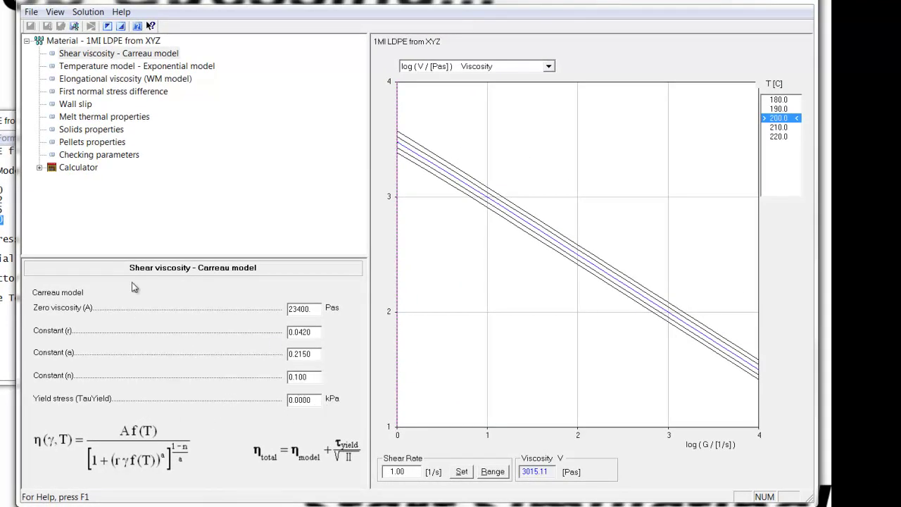
# Step: Paste 0.019 from the notes as the exponential model's temperature sensitivity b, leaving Tr at 200 C
pyautogui.click(99, 67)
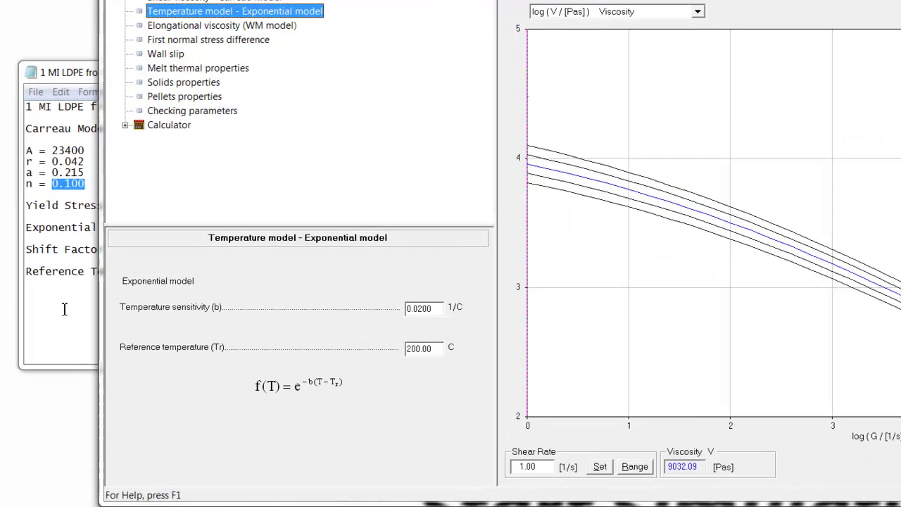
pyautogui.click(49, 337)
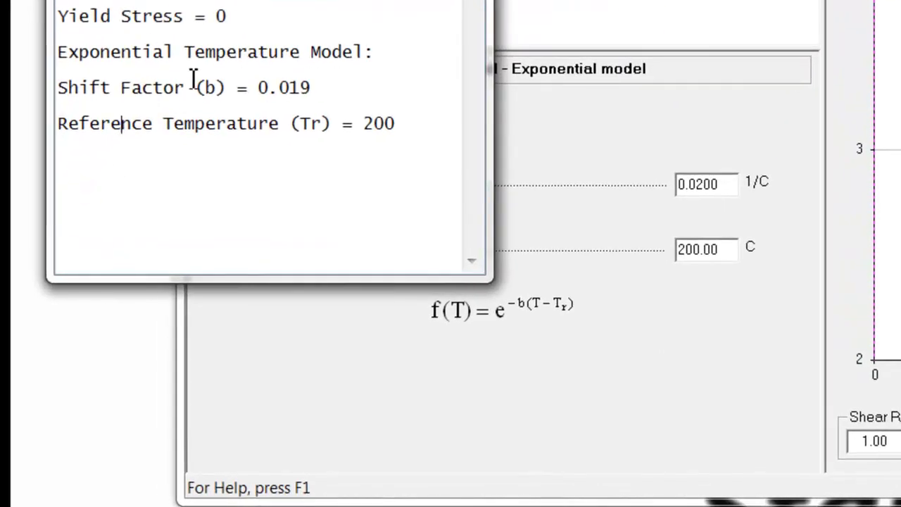
pyautogui.doubleClick(294, 90)
pyautogui.hotkey('ctrl', 'c')
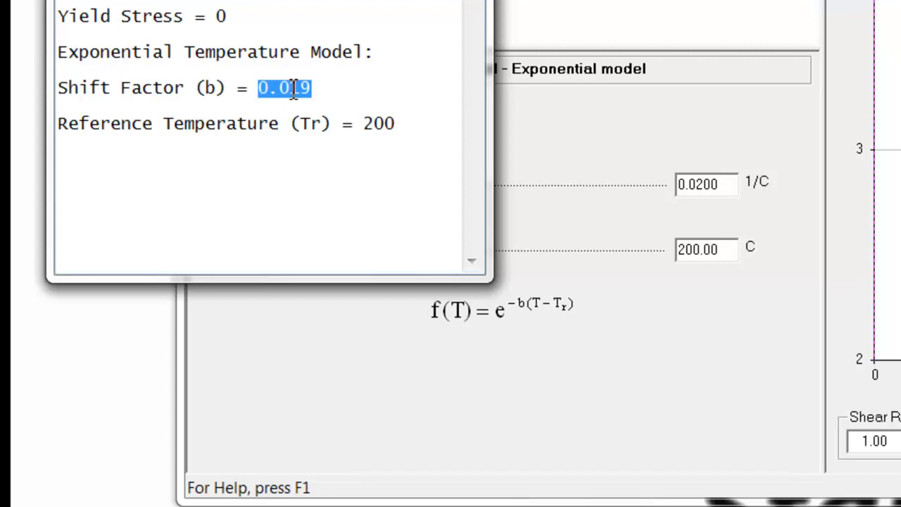
pyautogui.click(765, 125)
pyautogui.doubleClick(730, 192)
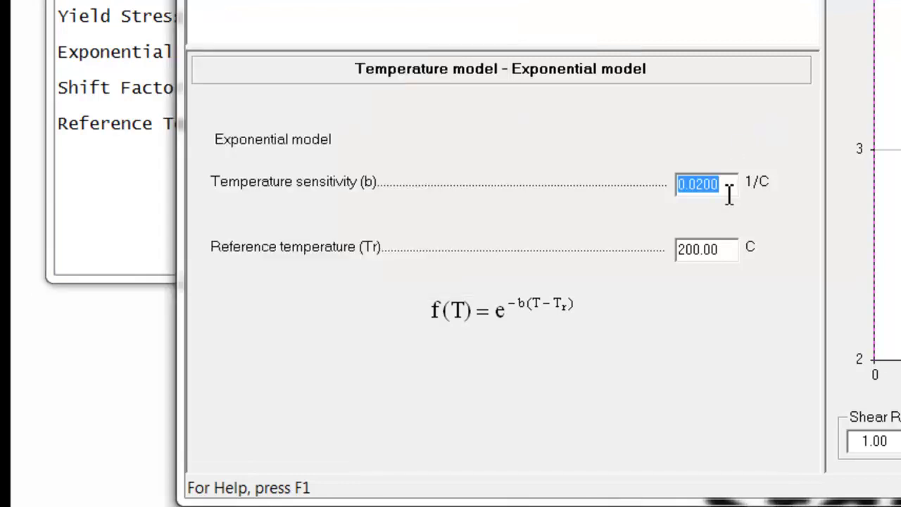
pyautogui.hotkey('ctrl', 'v')
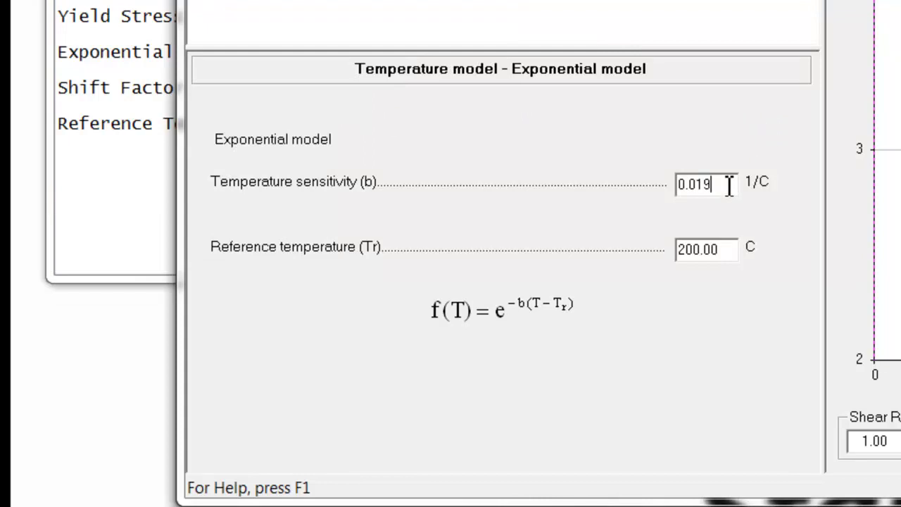
pyautogui.click(732, 250)
pyautogui.click(152, 195)
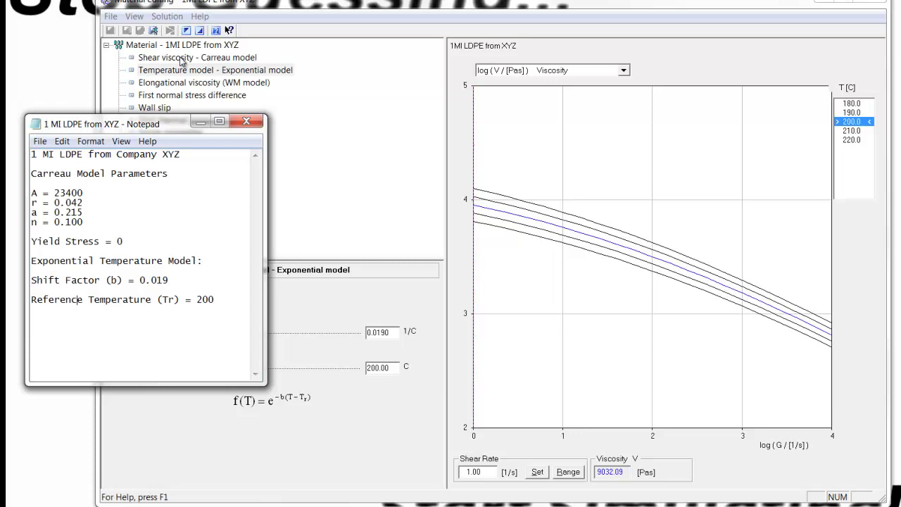
# Step: Check the shear viscosity, melt thermal properties and solids properties (melting 110 C, freezing 90 C, density 920 kg/m^3)
pyautogui.click(182, 61)
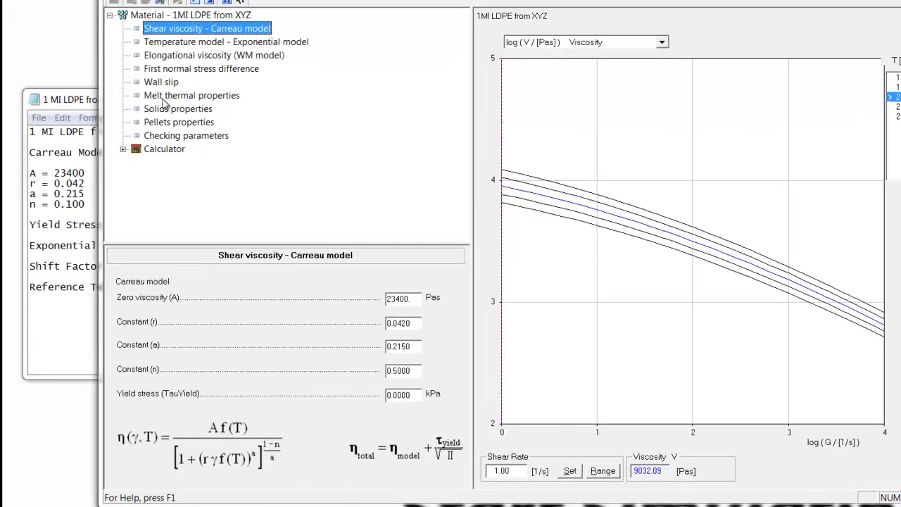
pyautogui.click(189, 23)
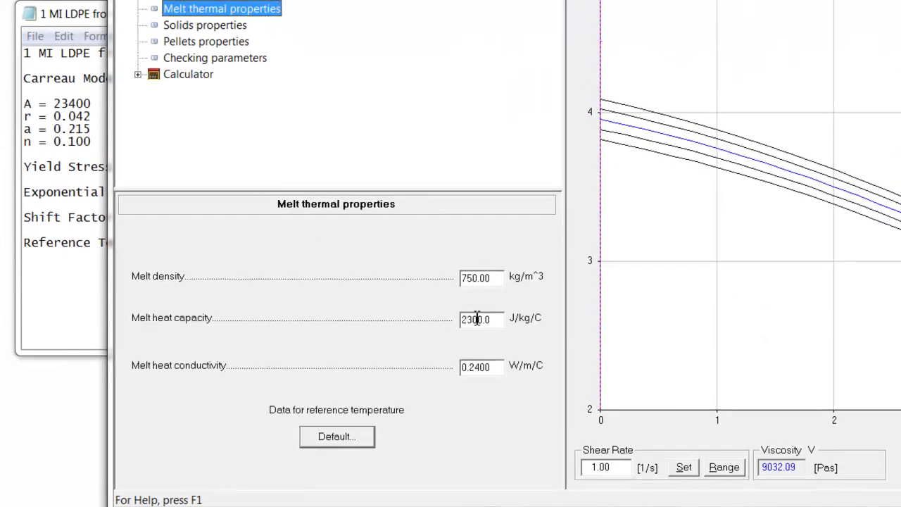
pyautogui.click(221, 26)
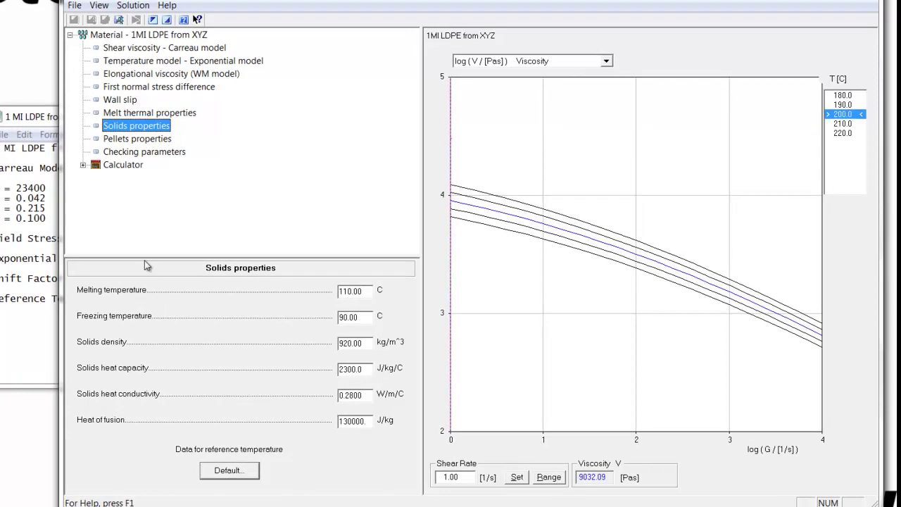
# Step: Save '1MI LDPE from XYZ' to the database via File > Save material, then exit the editor
pyautogui.click(73, 6)
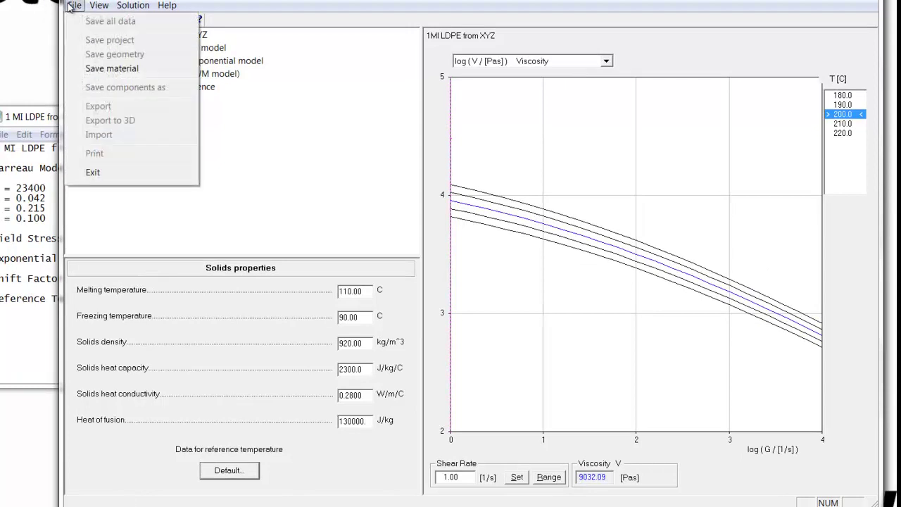
pyautogui.click(105, 69)
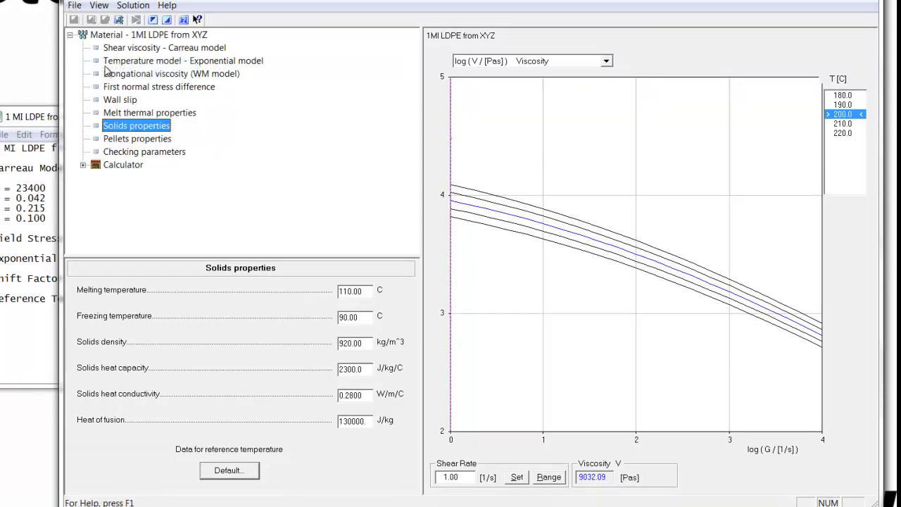
pyautogui.click(73, 6)
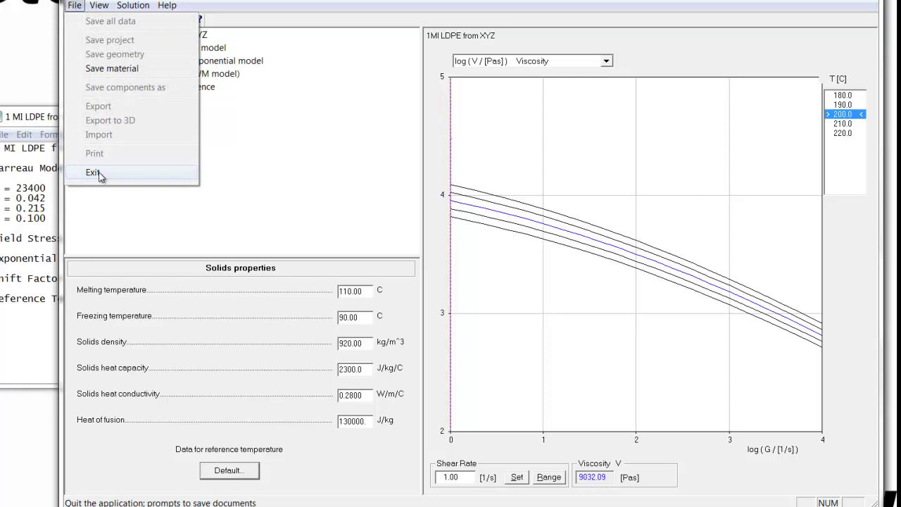
pyautogui.click(93, 172)
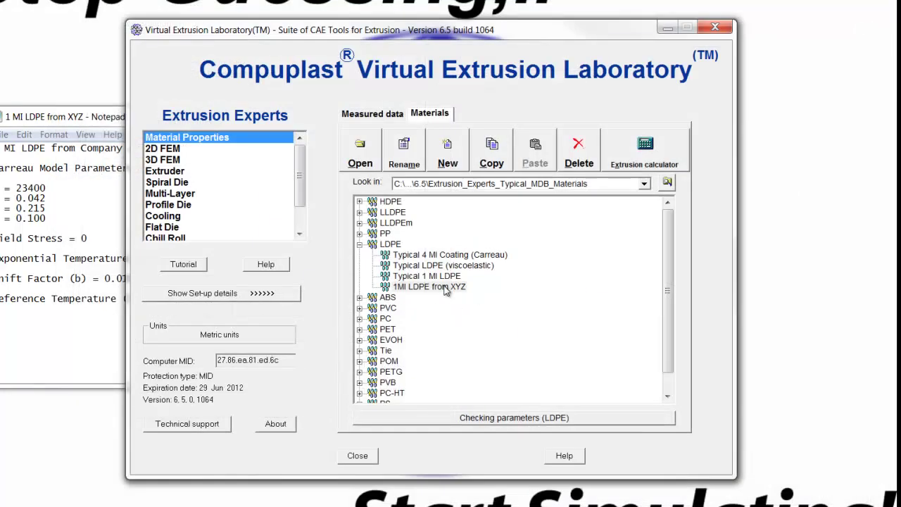